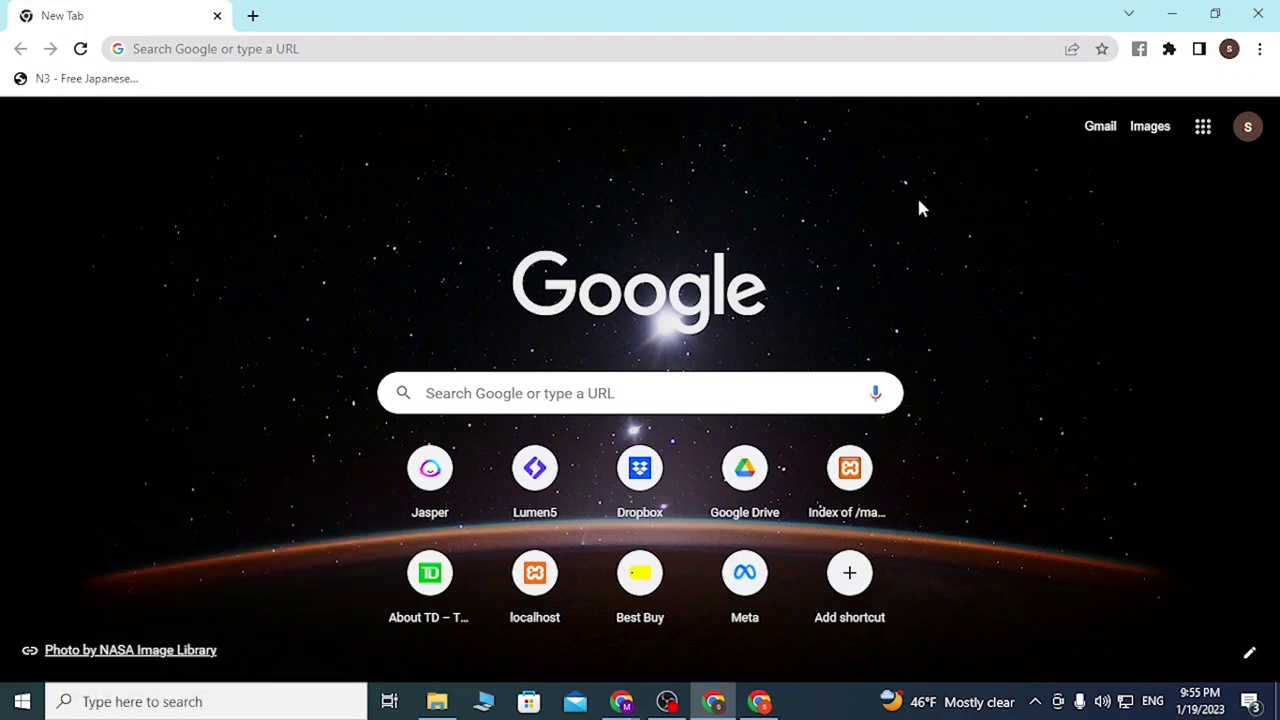
# Step: Go to deepai.org in Google Chrome
pyautogui.click(715, 53)
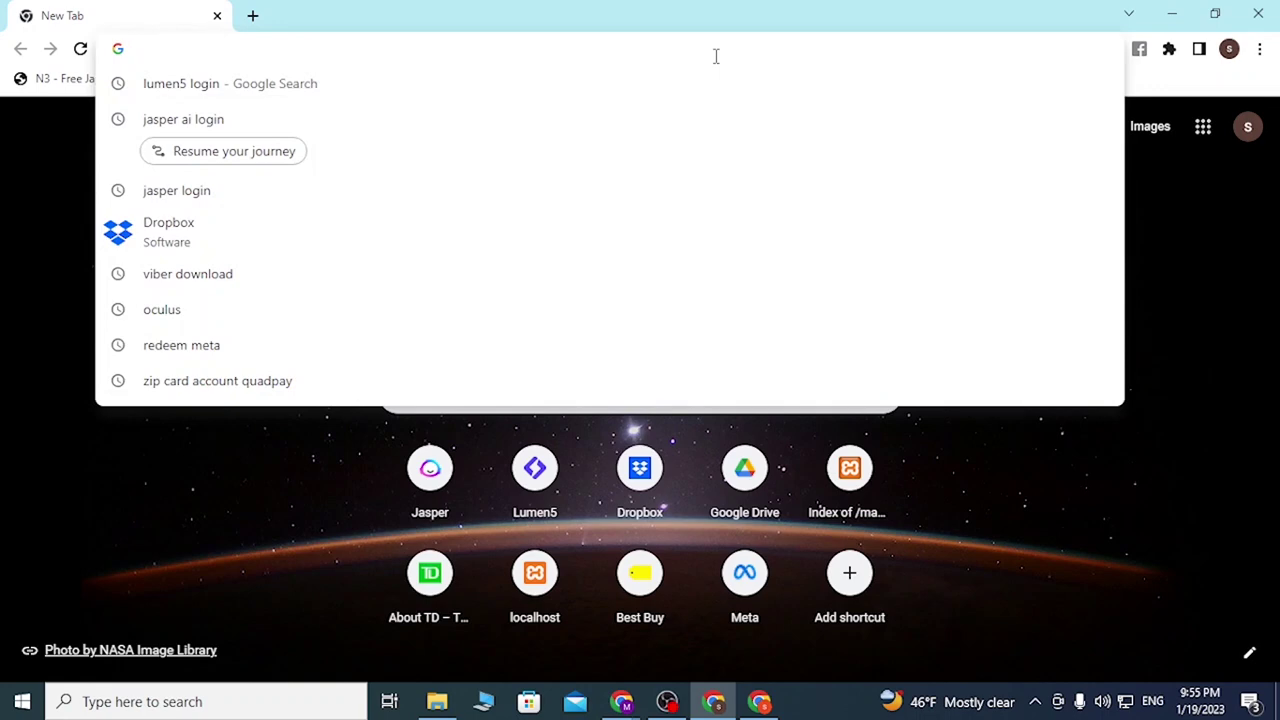
pyautogui.write('deepai')
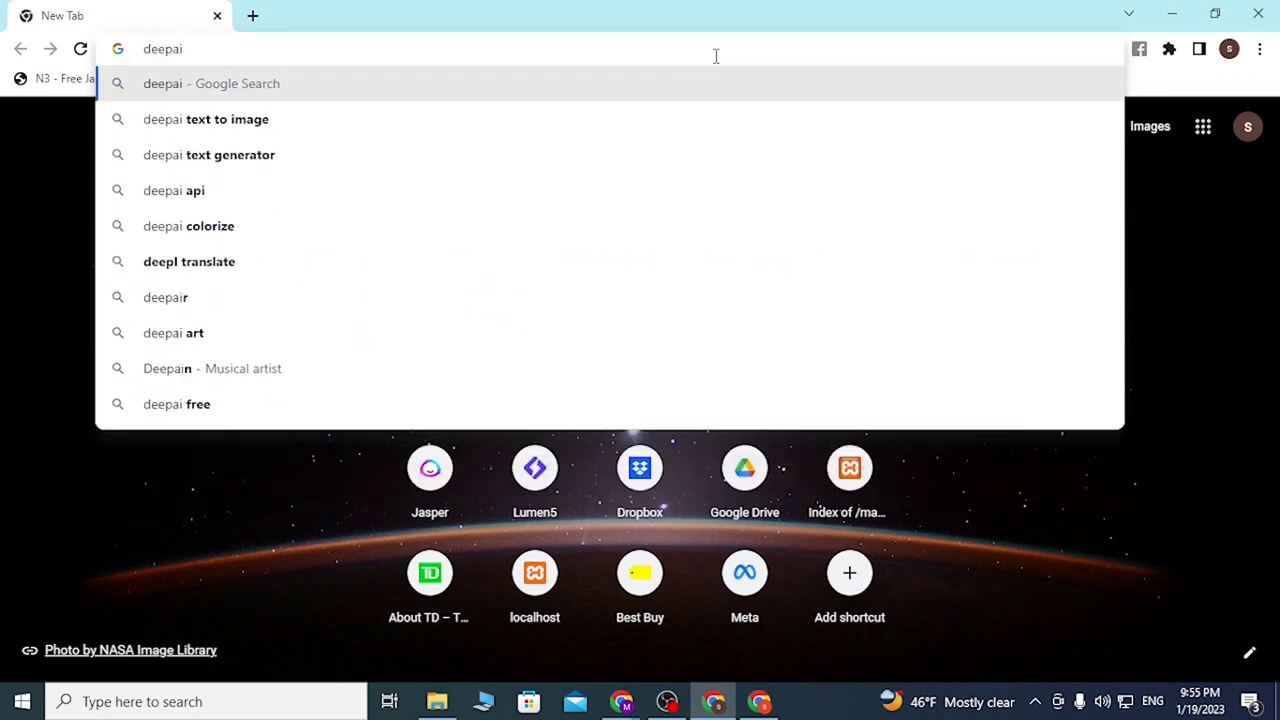
pyautogui.write('.org')
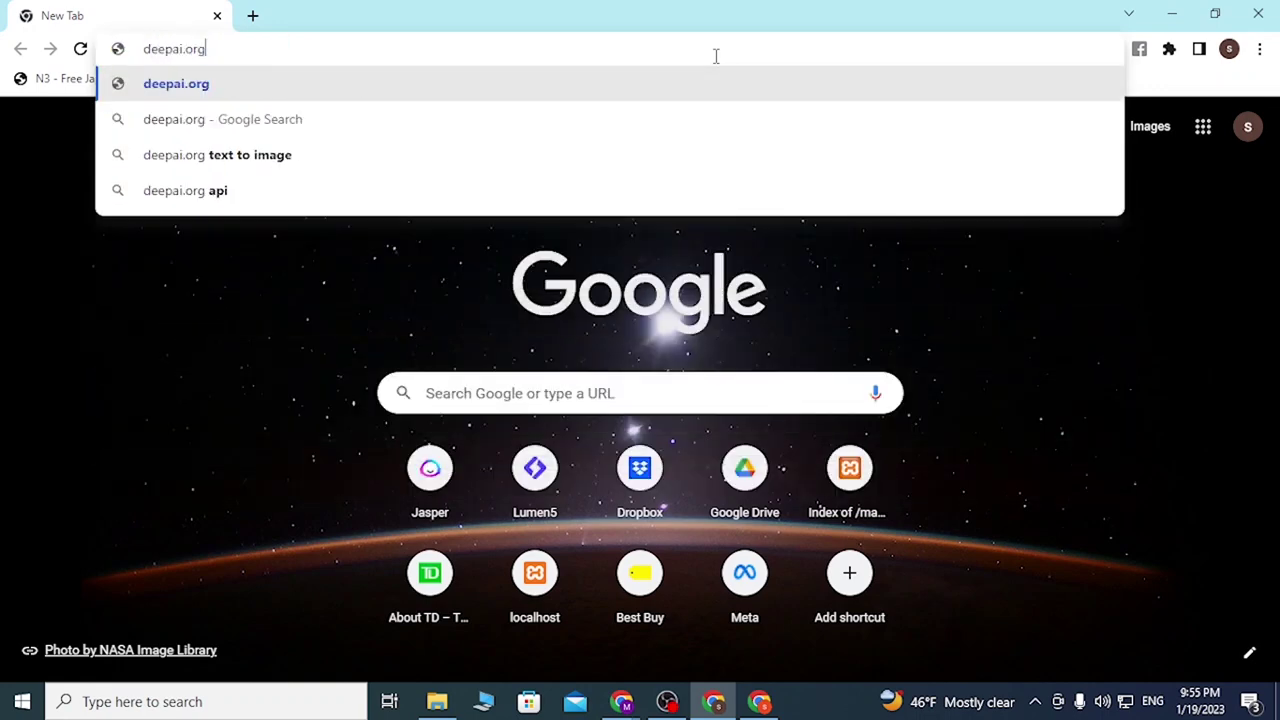
pyautogui.press('Return')
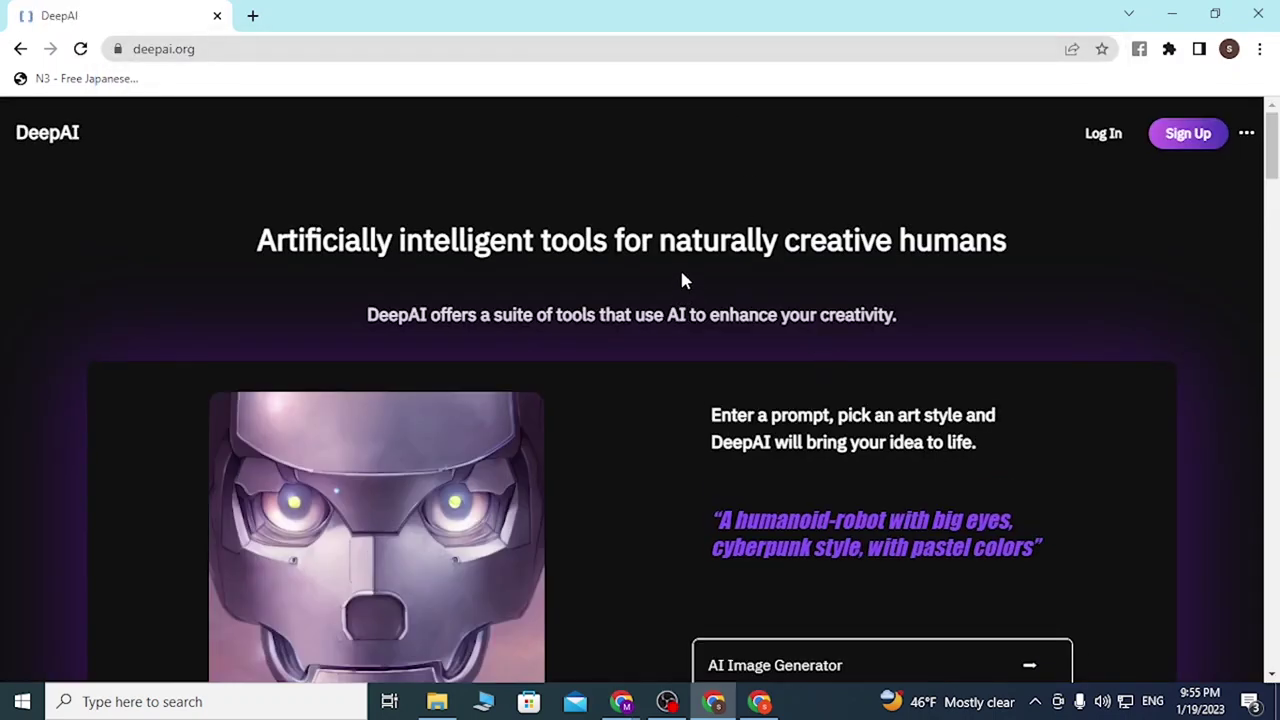
# Step: In a new tab, search Google for 'deep ai login' and open the DeepAI result
pyautogui.hotkey('ctrl', 't')
pyautogui.write('deep ')
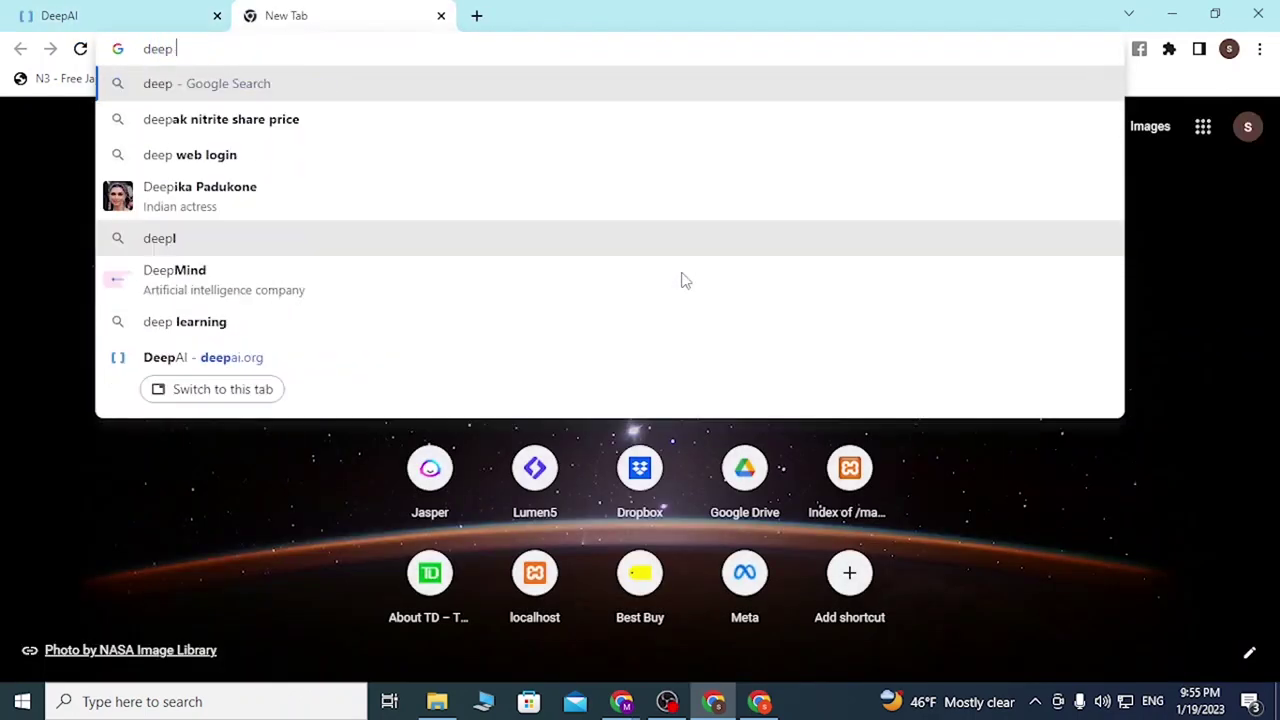
pyautogui.write('ai login')
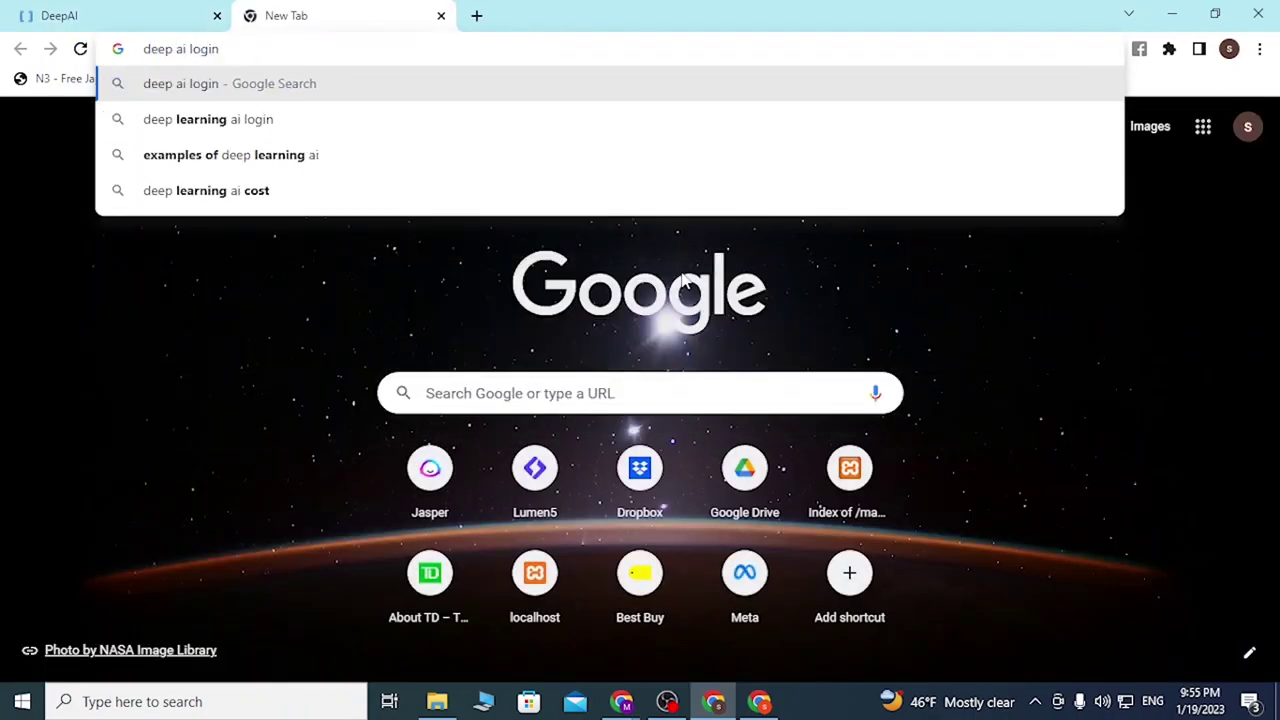
pyautogui.press('Return')
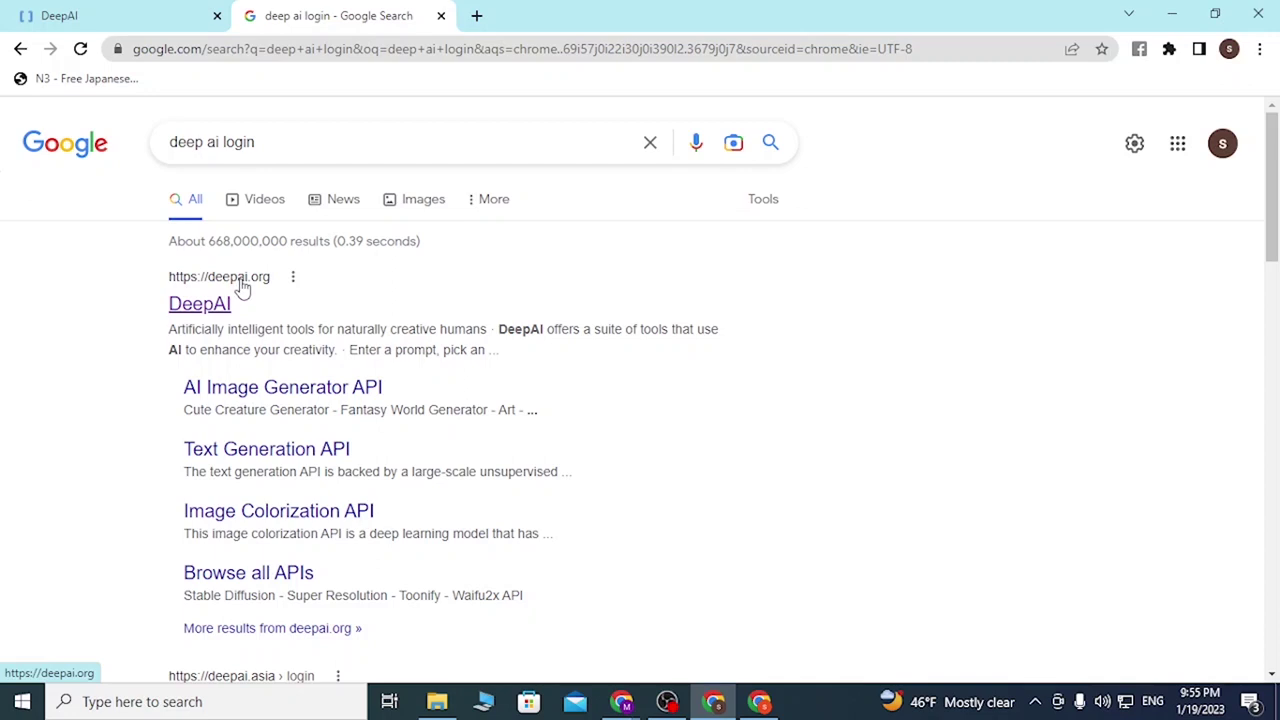
pyautogui.click(211, 302)
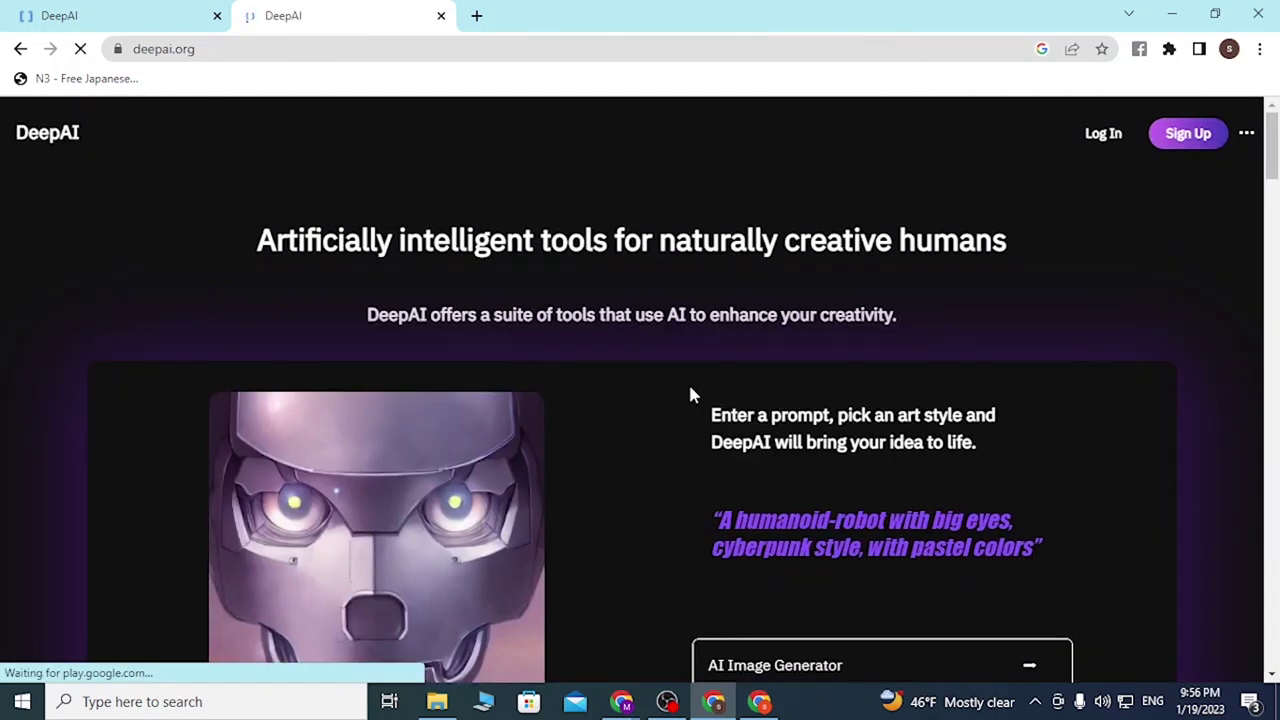
# Step: Switch back to the first DeepAI tab and open the Login to DeepAI dialog
pyautogui.click(180, 16)
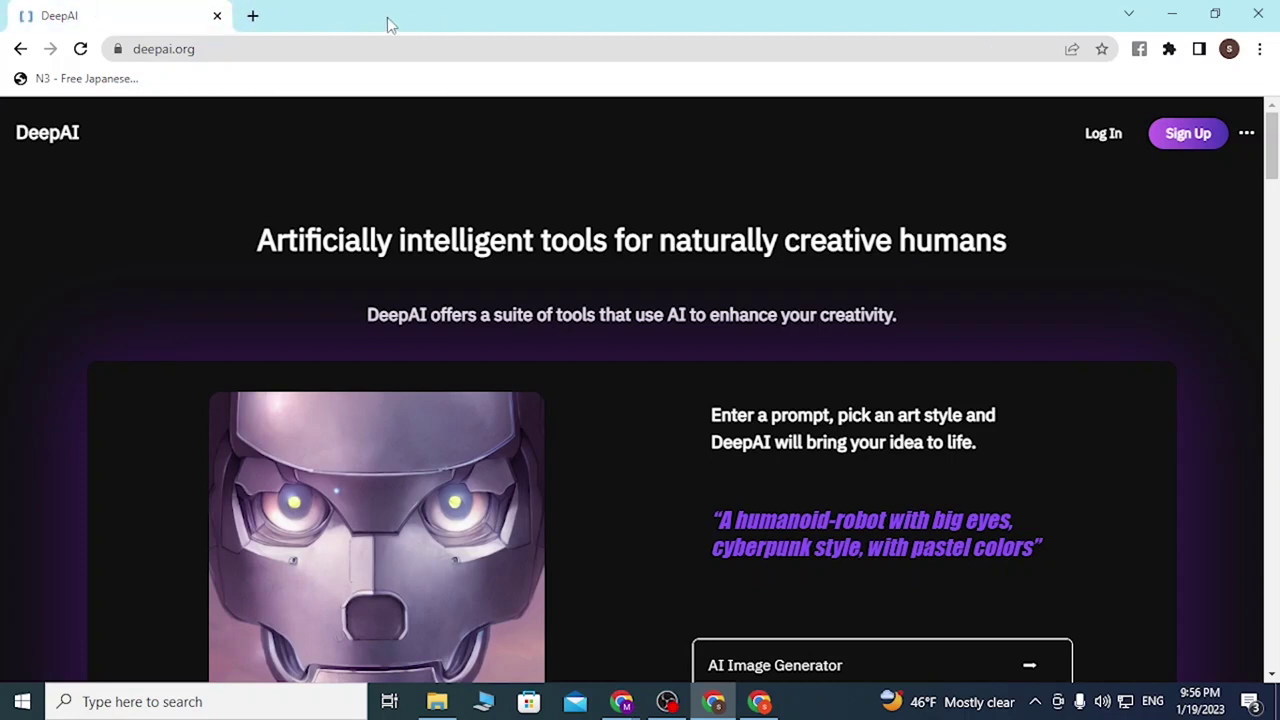
pyautogui.click(322, 44)
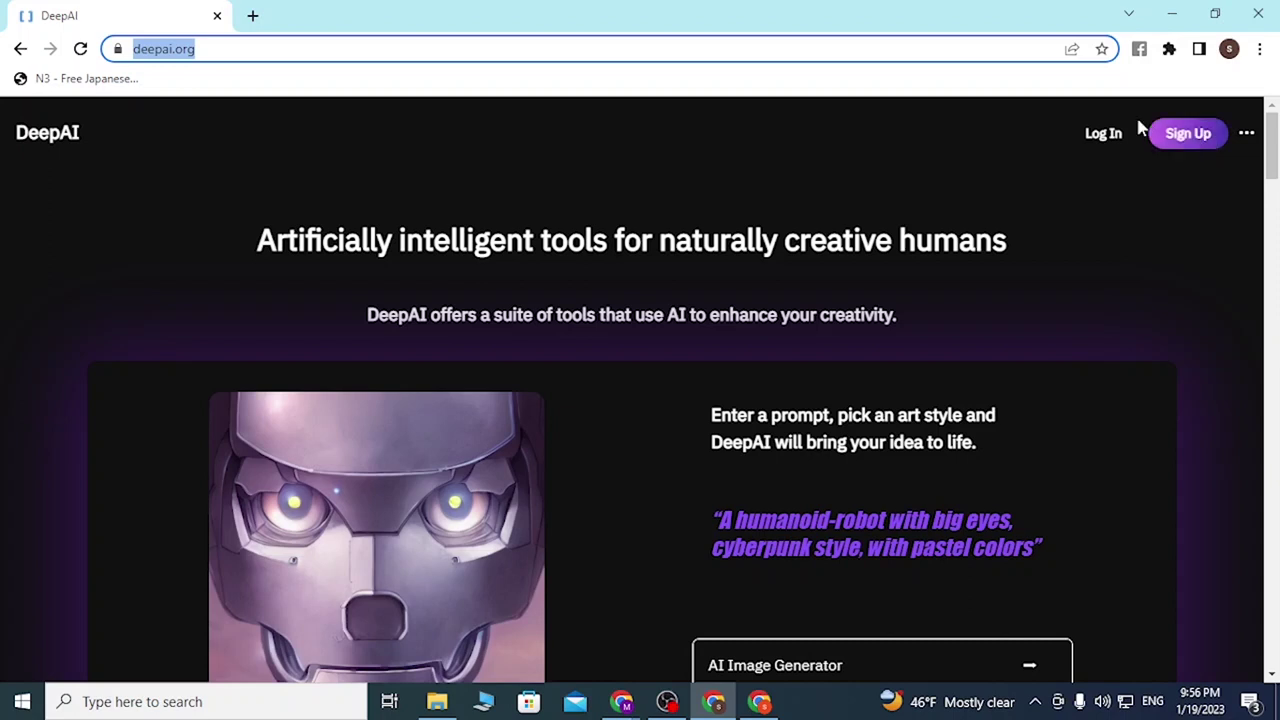
pyautogui.click(1111, 134)
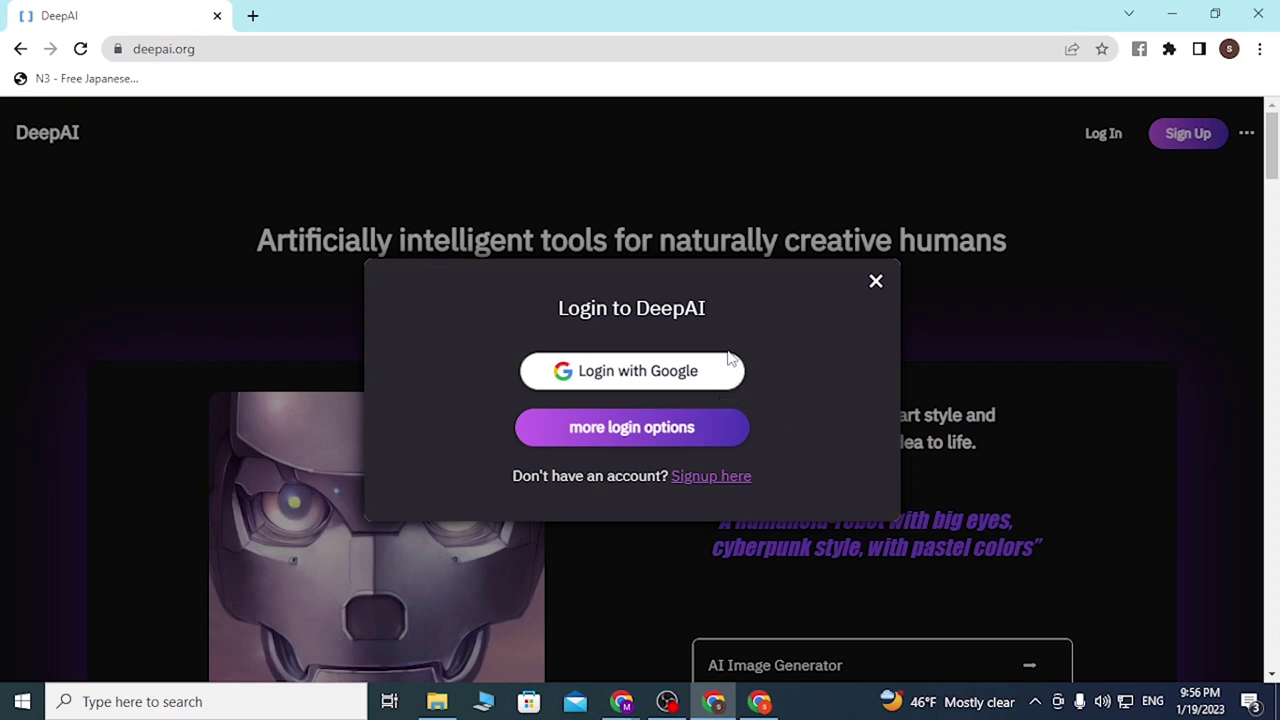
pyautogui.click(686, 386)
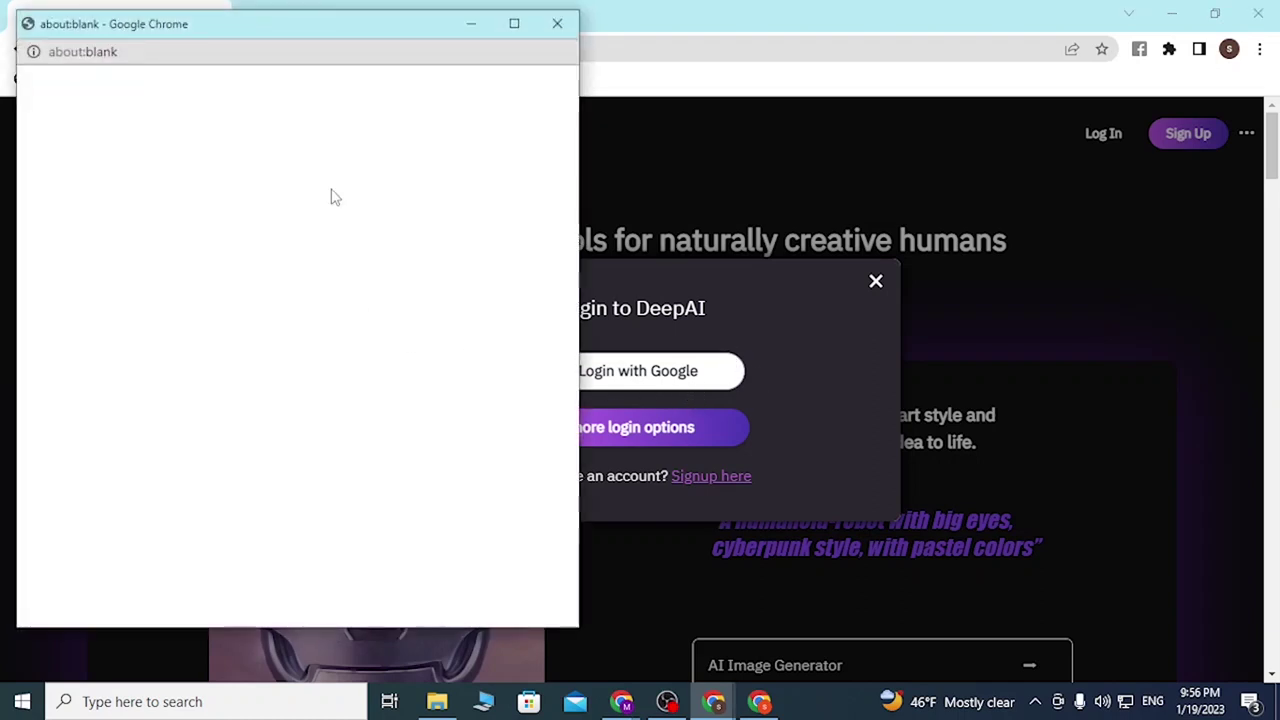
pyautogui.moveTo(323, 37); pyautogui.dragTo(622, 66)
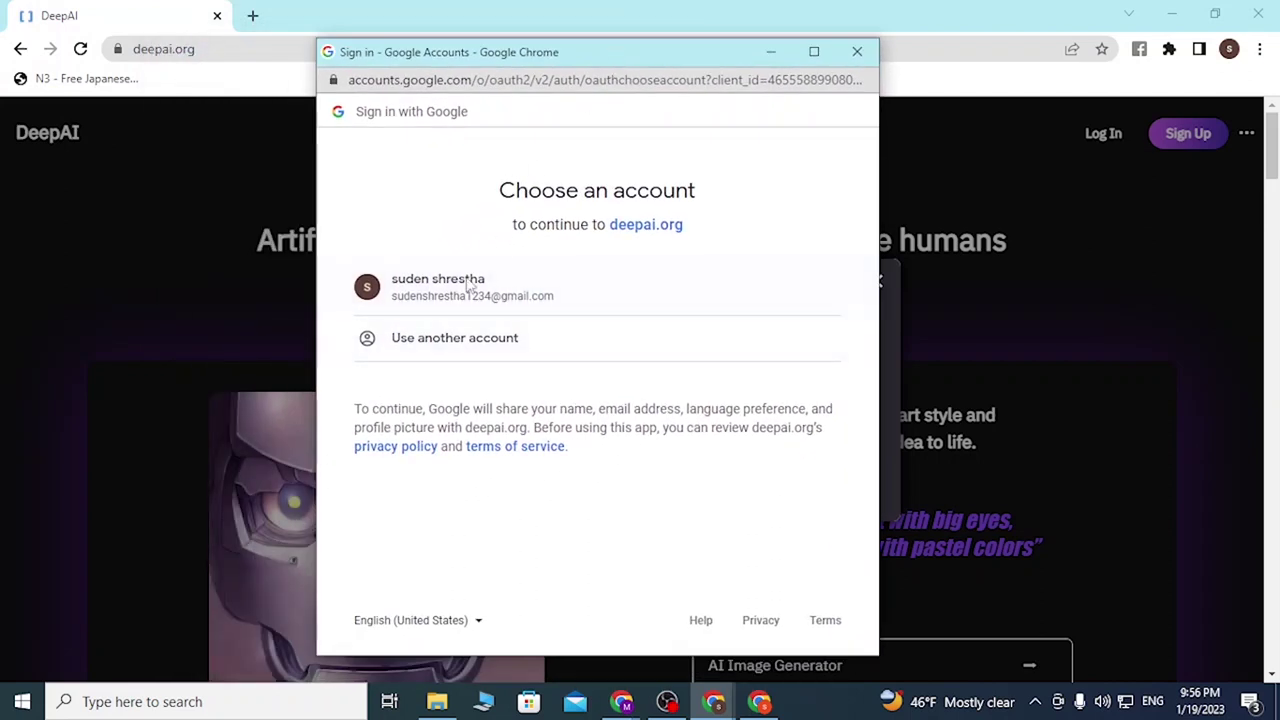
pyautogui.click(857, 52)
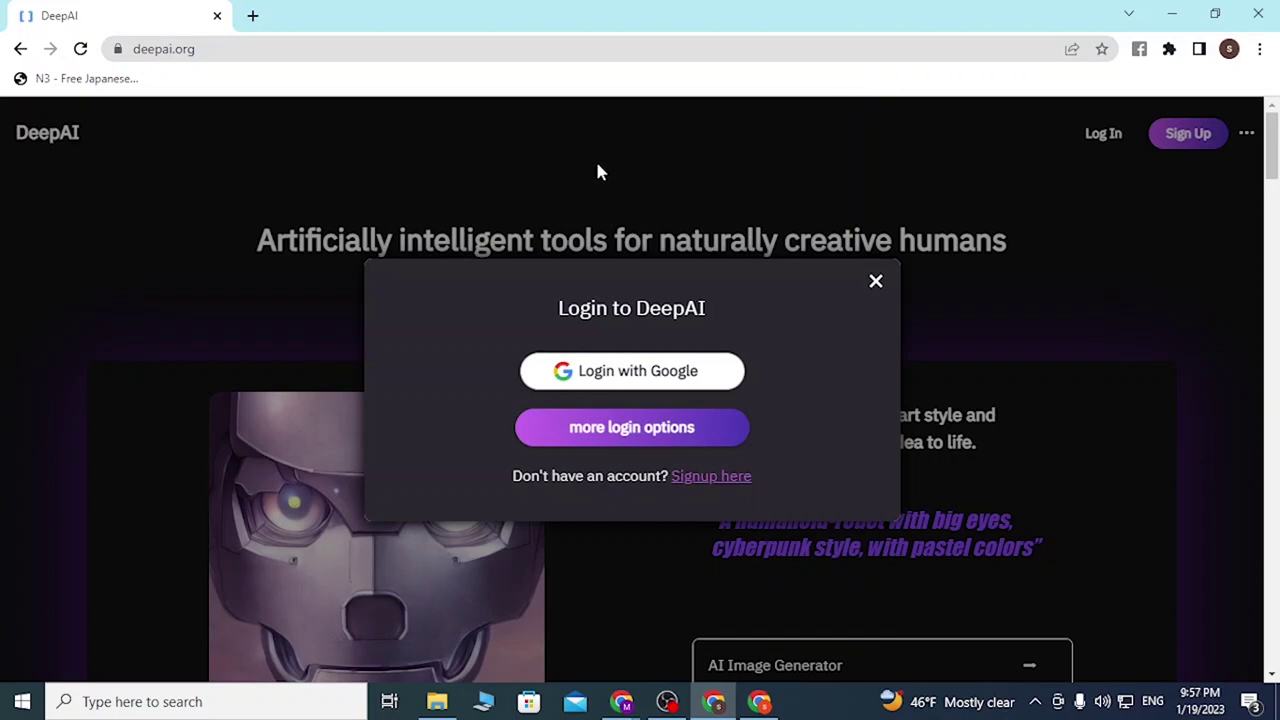
# Step: Reveal the extra login options and enter the account e-mail address
pyautogui.click(651, 430)
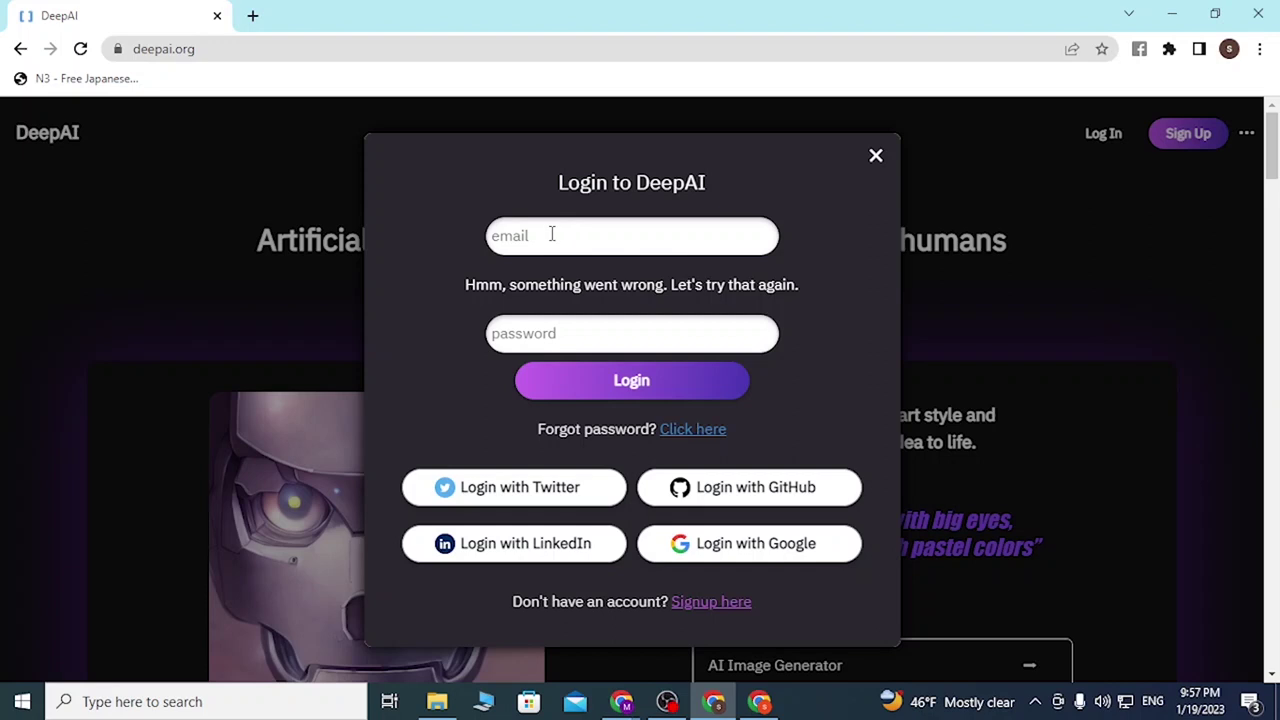
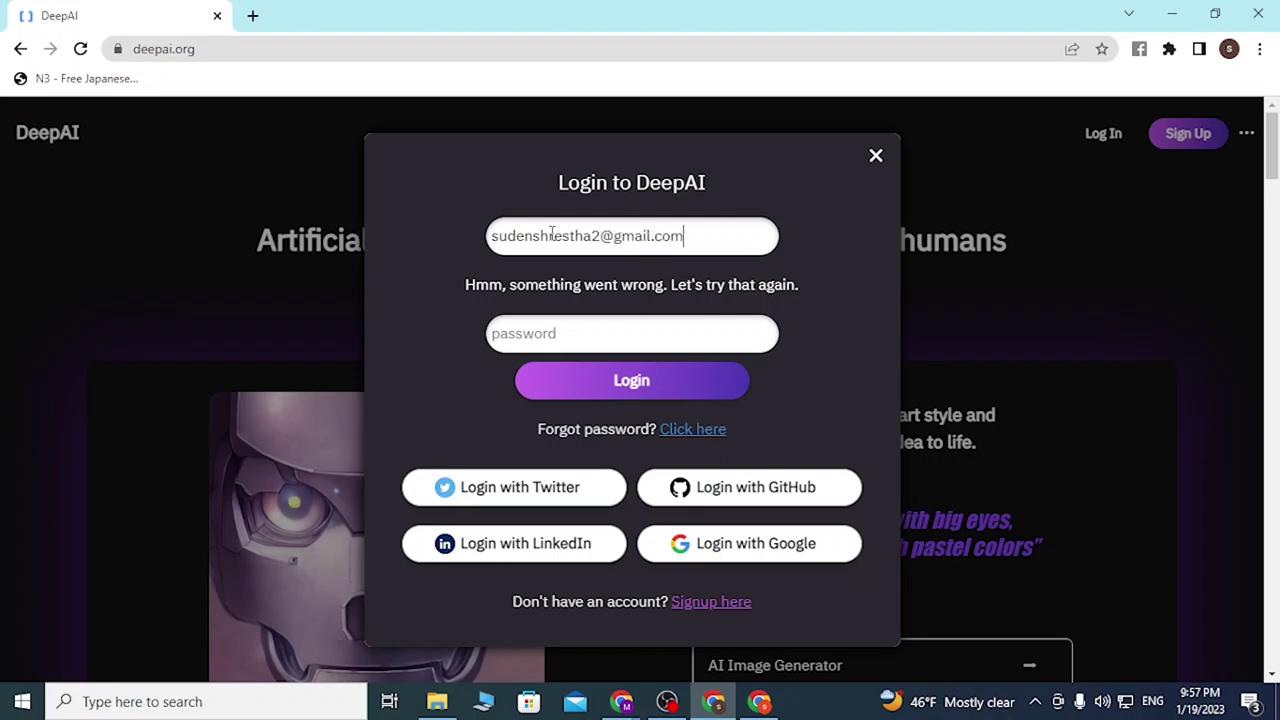
pyautogui.moveTo(601, 236); pyautogui.dragTo(725, 237)
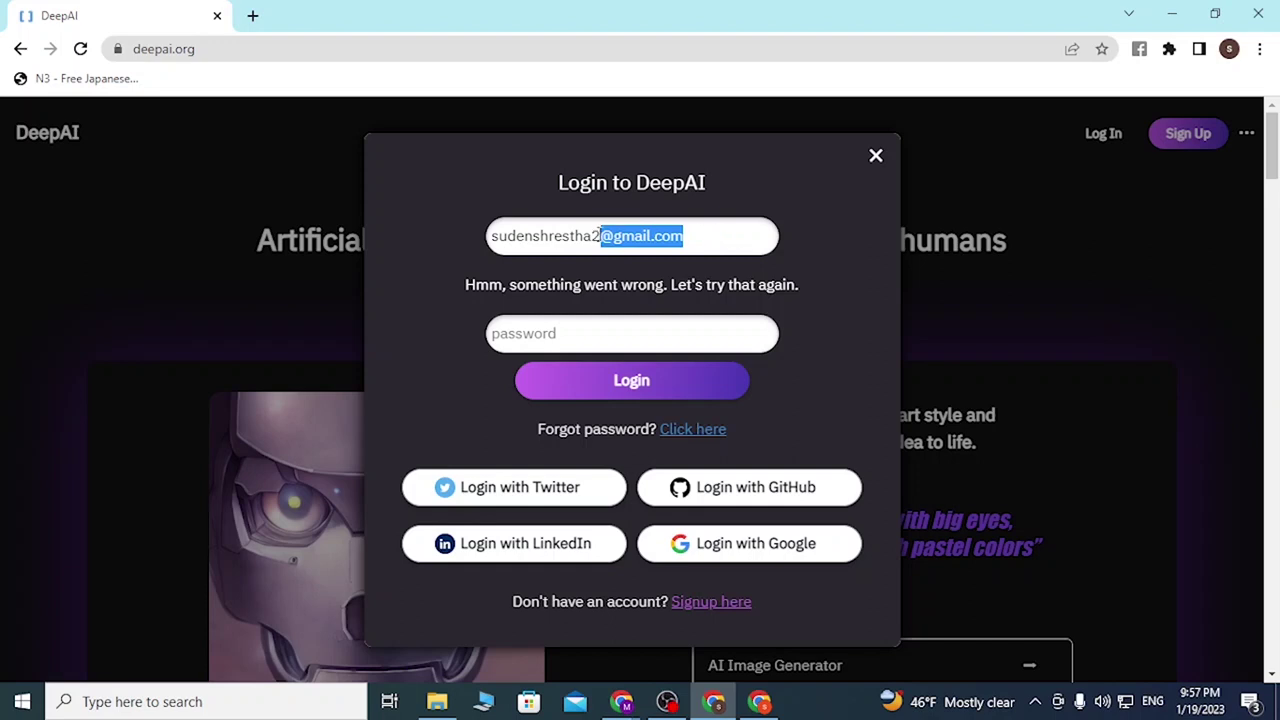
pyautogui.moveTo(613, 236); pyautogui.dragTo(437, 251)
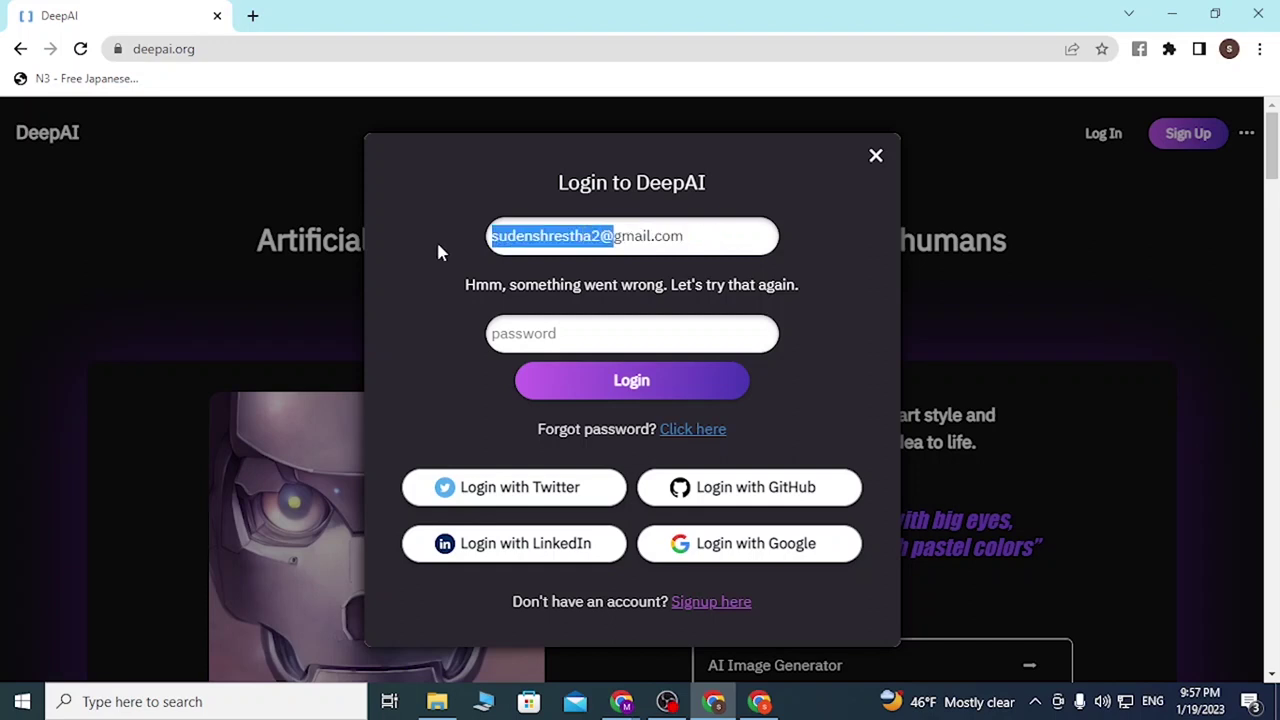
# Step: Enter the account password, then launch the Twitter sign-in
pyautogui.click(595, 338)
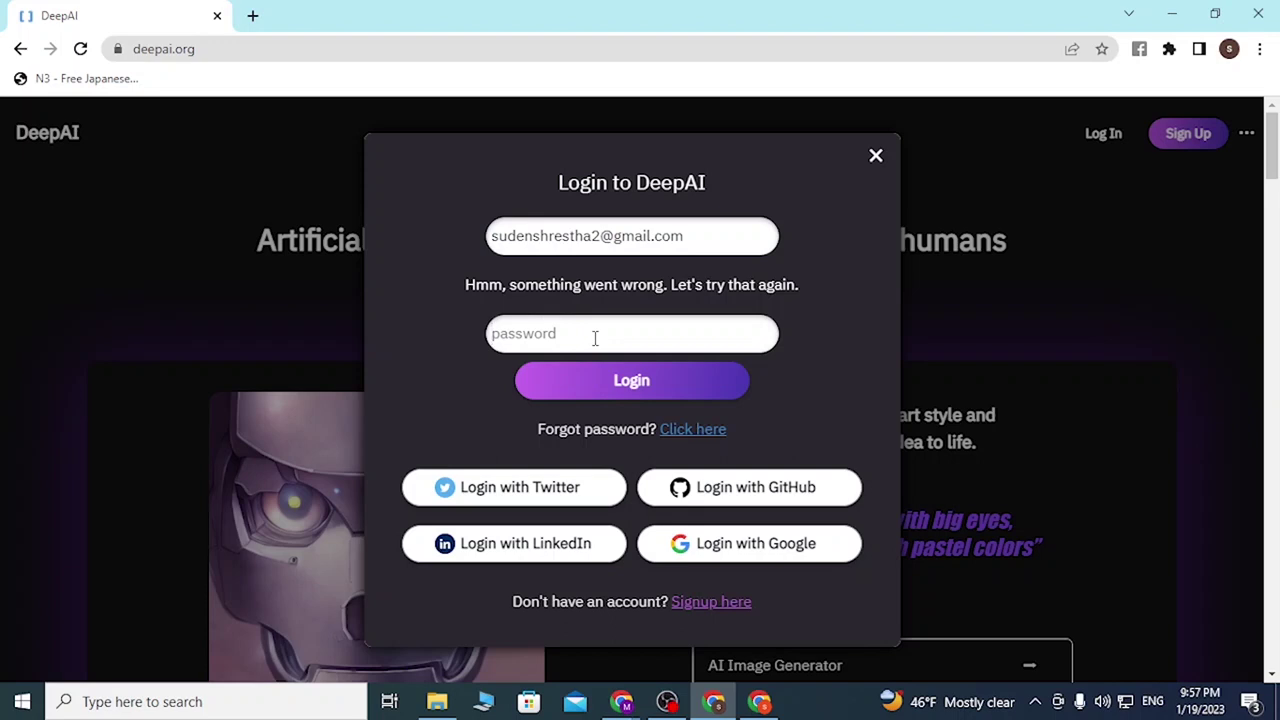
pyautogui.write('••••••••')
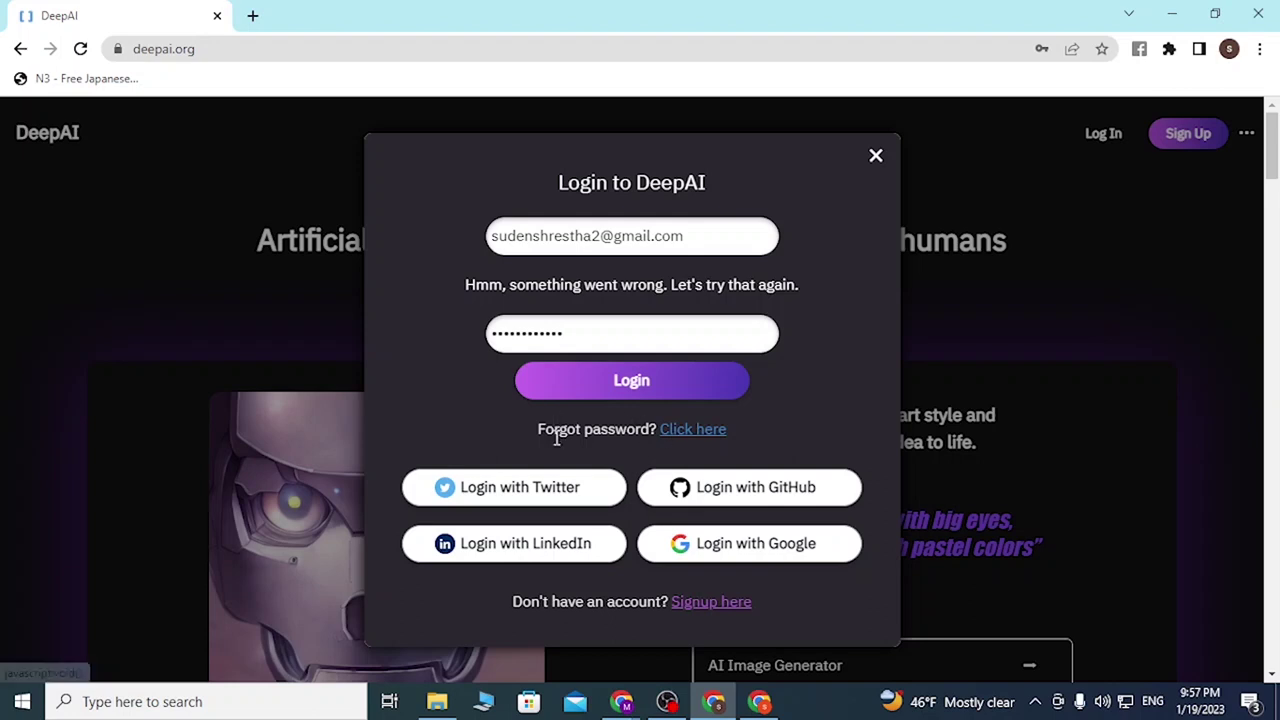
pyautogui.moveTo(537, 434); pyautogui.dragTo(712, 455)
pyautogui.click(797, 414)
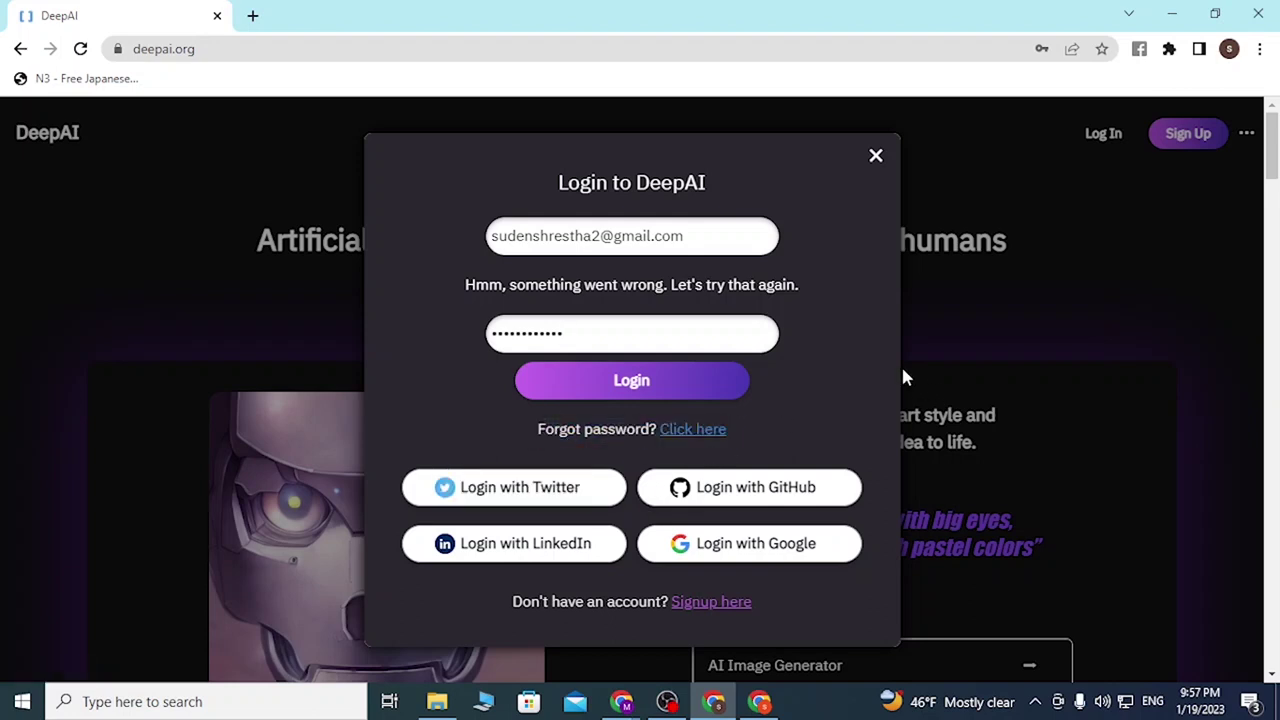
pyautogui.click(566, 503)
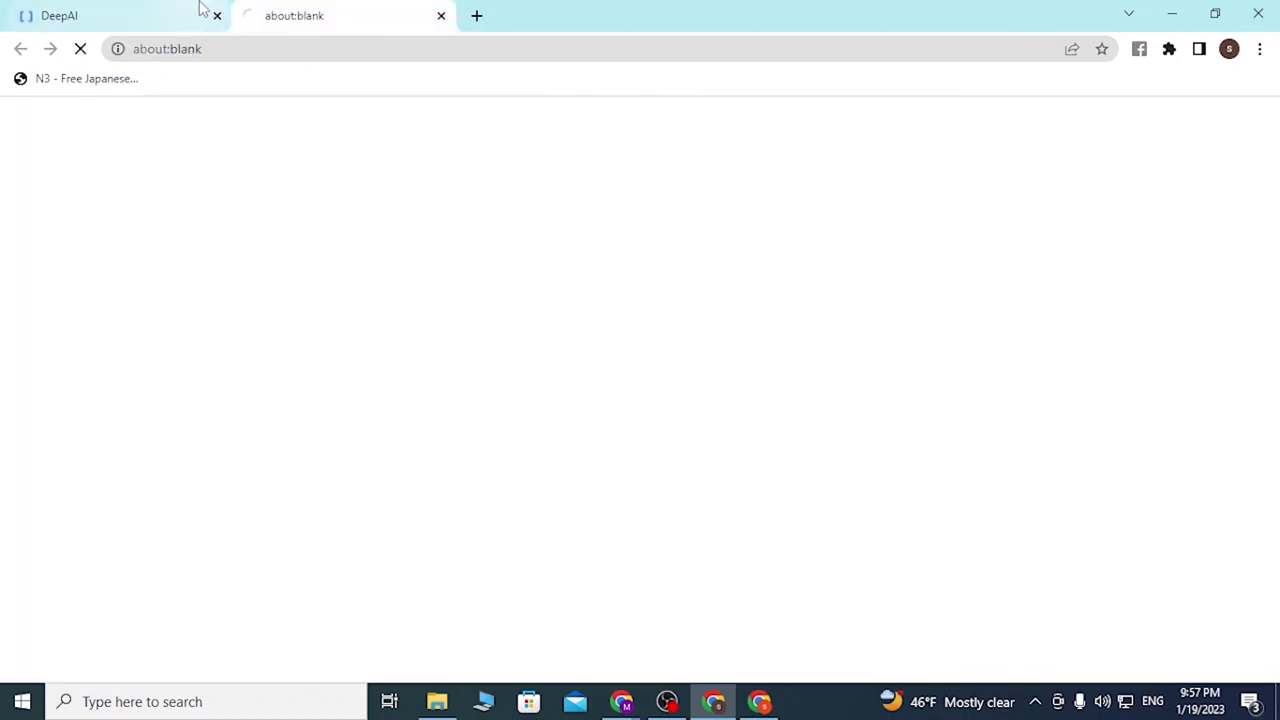
# Step: Check the Google account chooser, then start GitHub sign-in from the DeepAI dialog
pyautogui.click(140, 10)
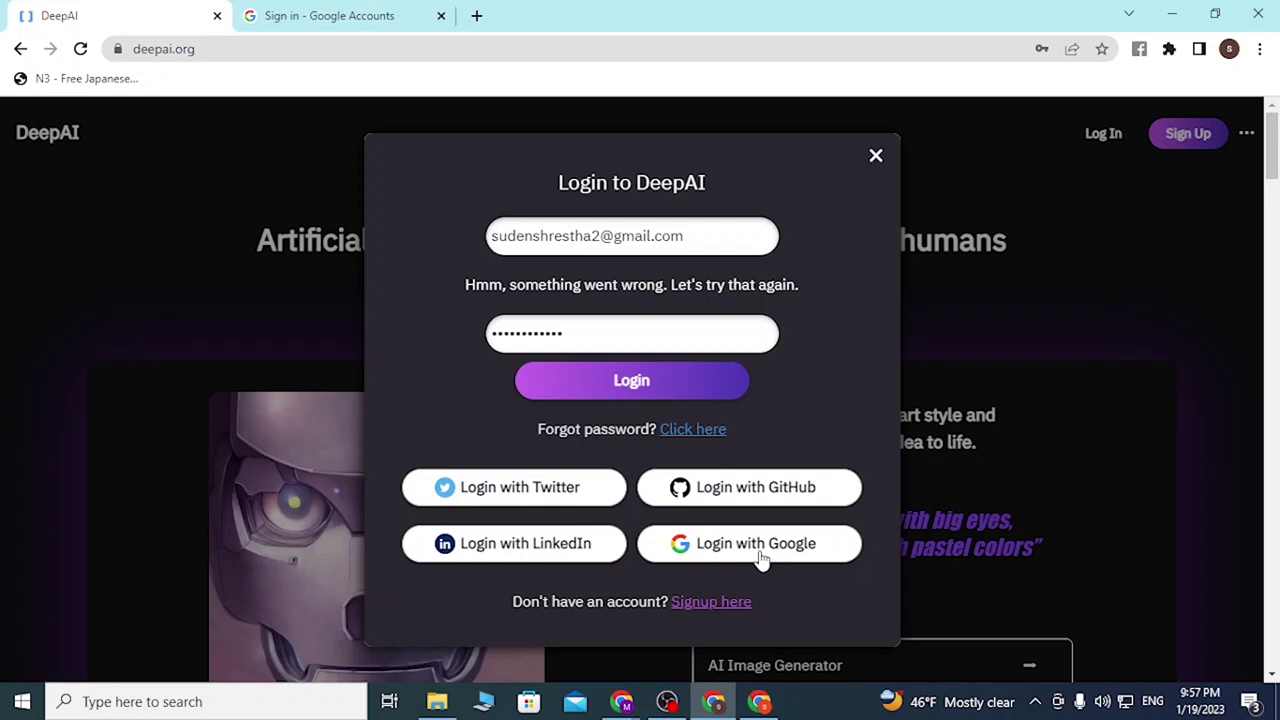
pyautogui.click(323, 12)
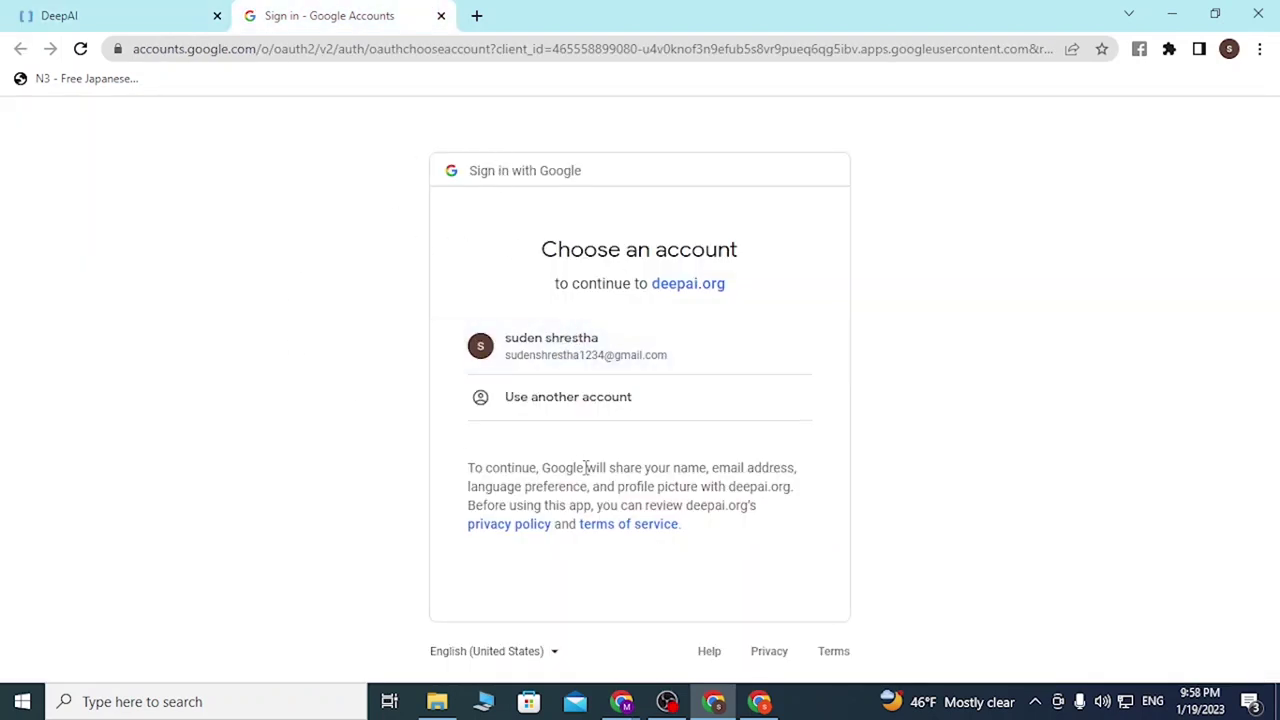
pyautogui.click(101, 9)
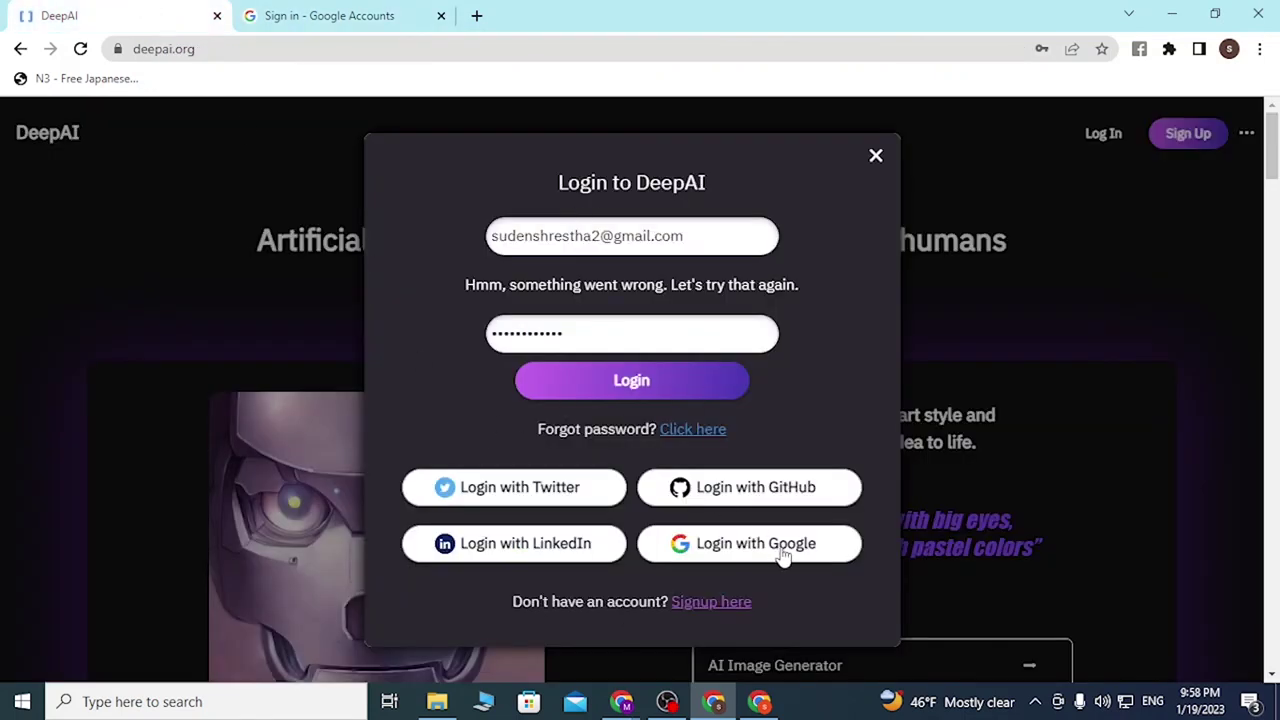
pyautogui.click(778, 507)
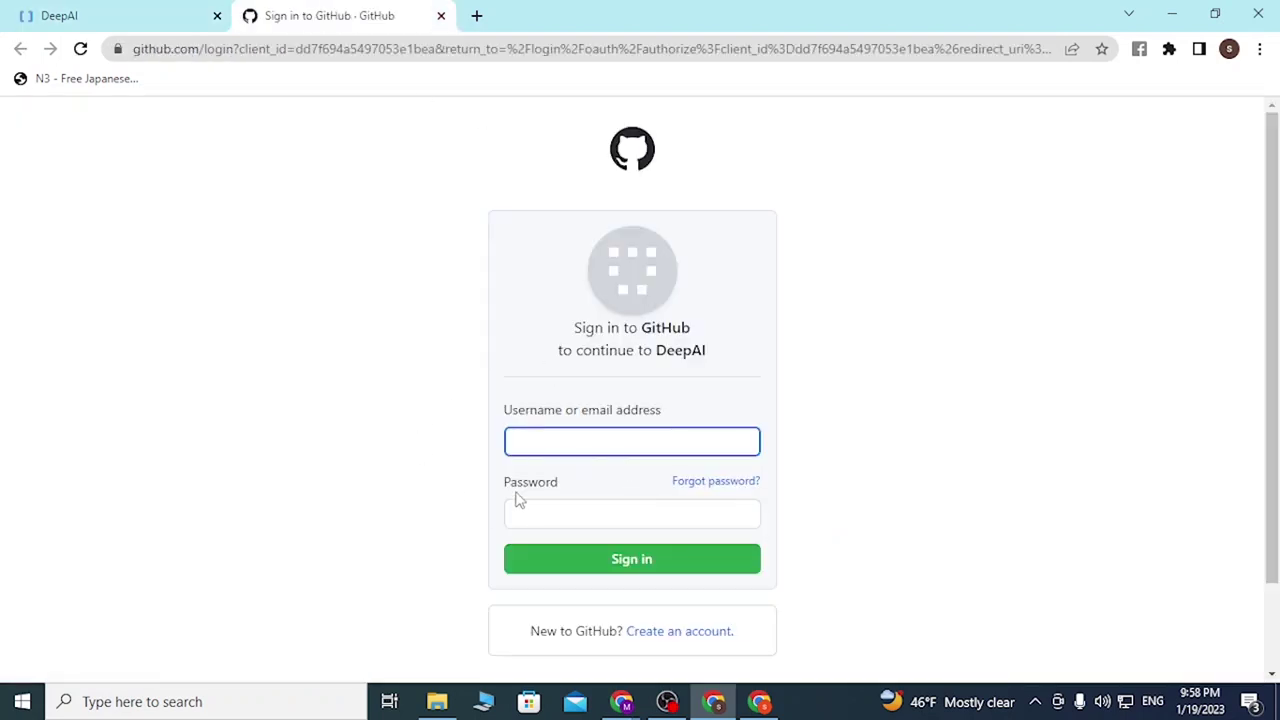
pyautogui.click(610, 522)
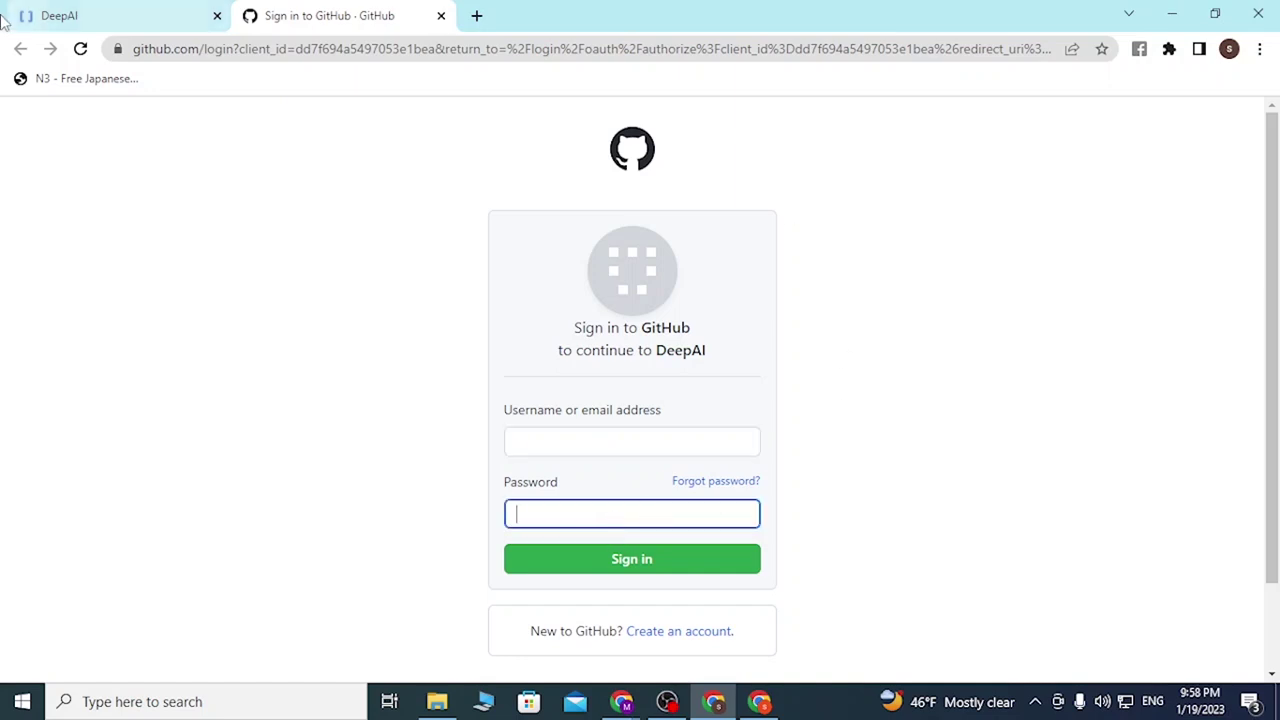
# Step: Try Twitter and LinkedIn sign-in, returning to the DeepAI login dialog each time
pyautogui.click(110, 15)
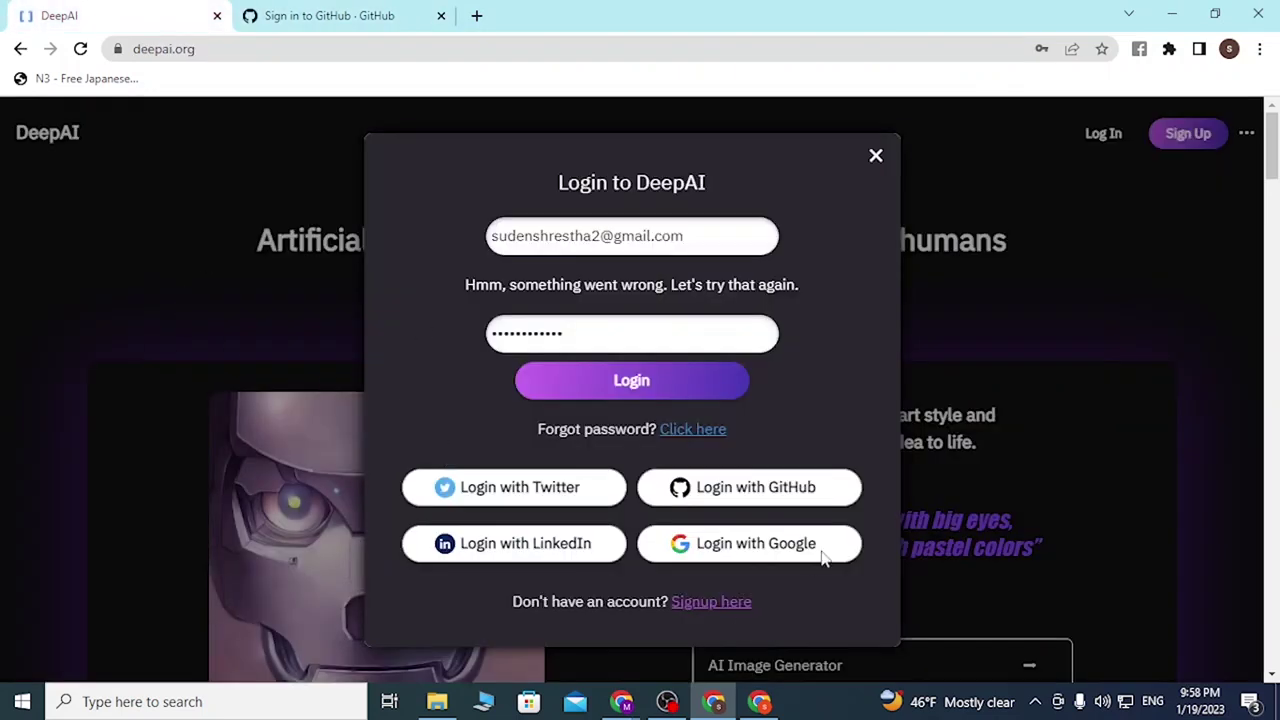
pyautogui.click(517, 489)
pyautogui.click(107, 10)
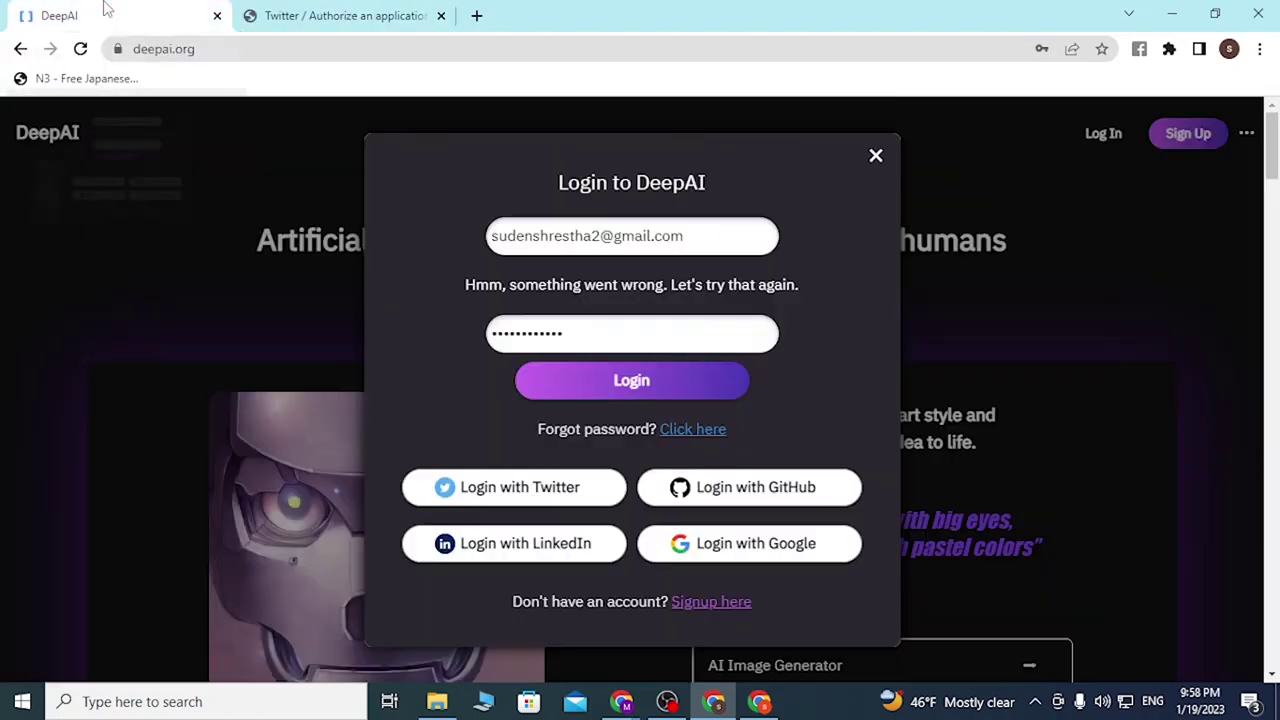
pyautogui.click(482, 548)
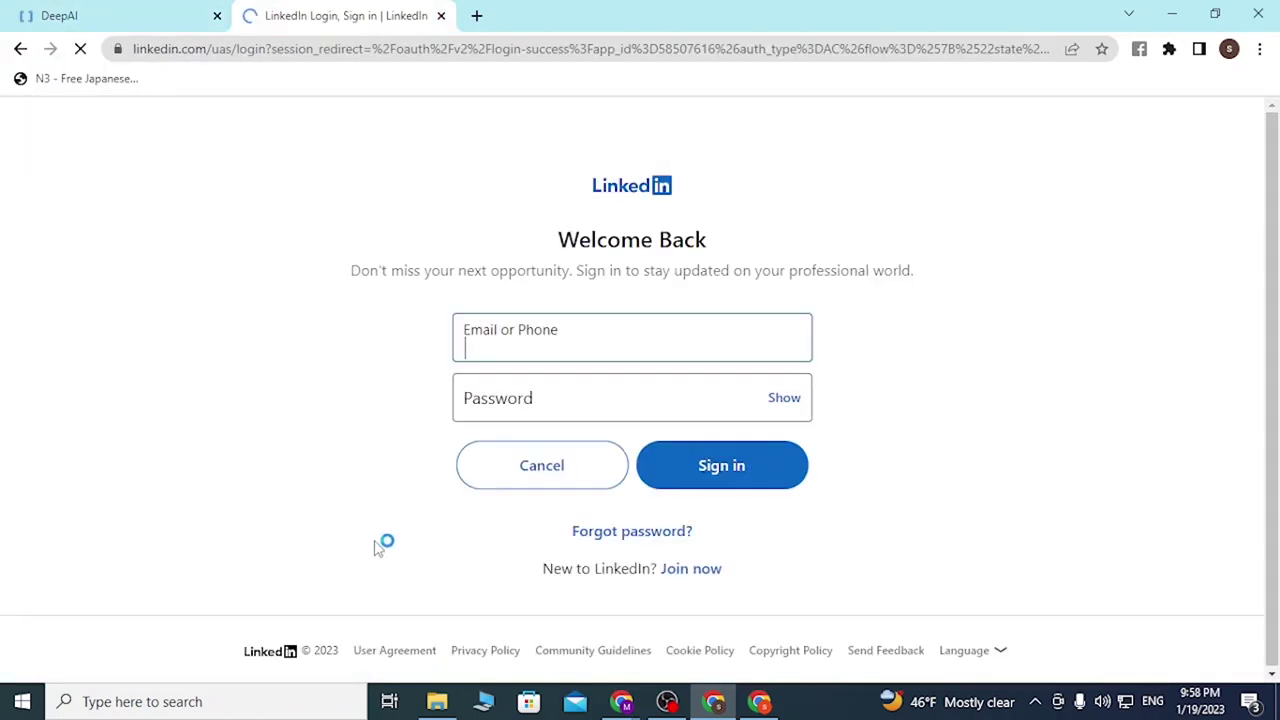
pyautogui.click(133, 10)
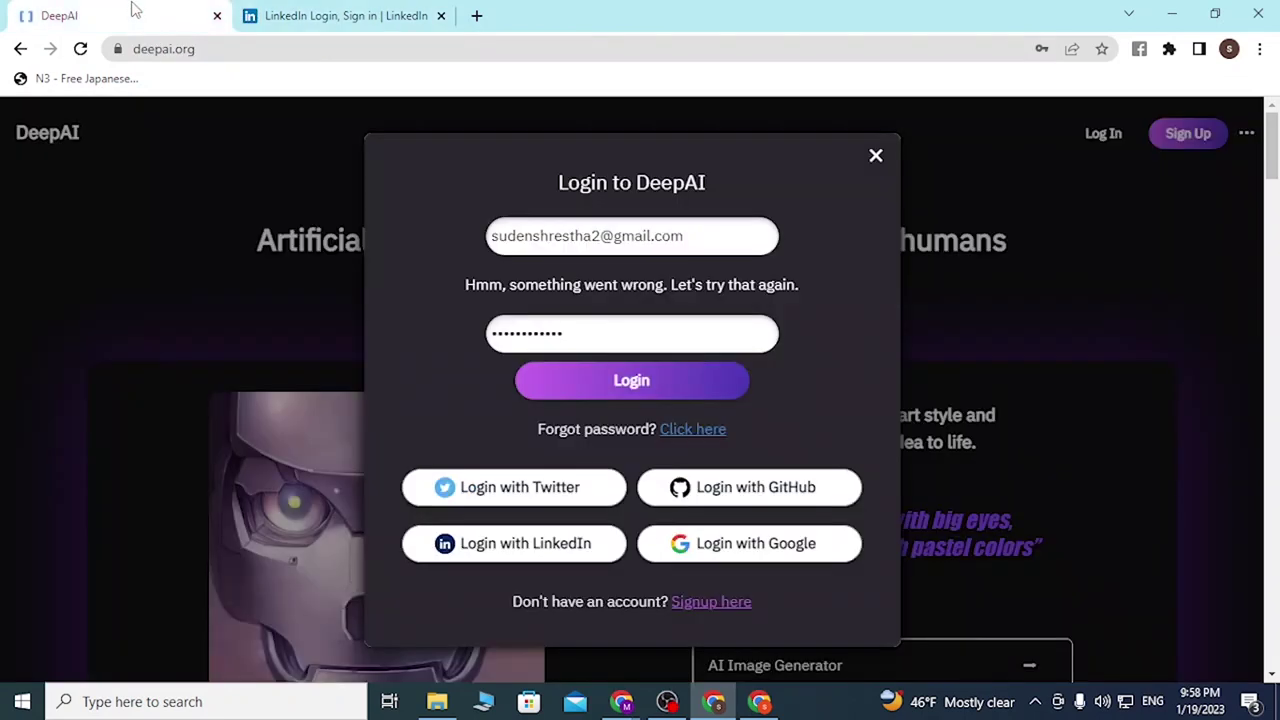